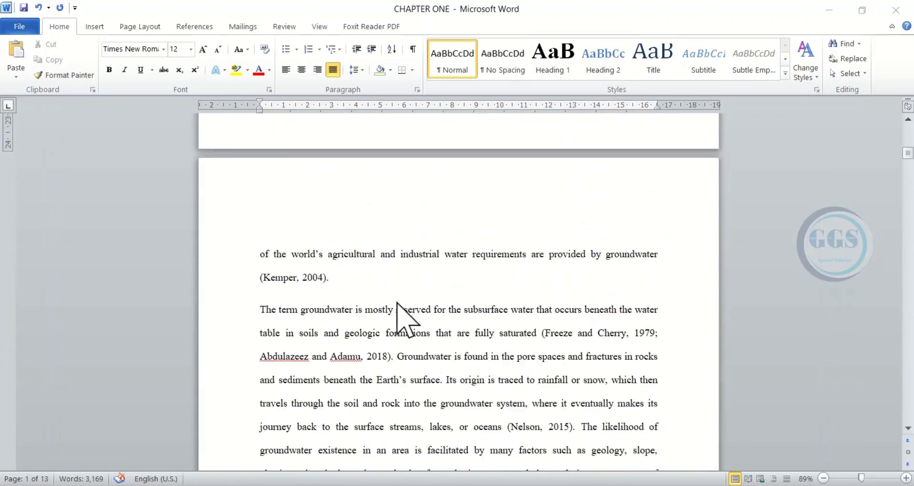
scroll(402, 316, "up", 10)
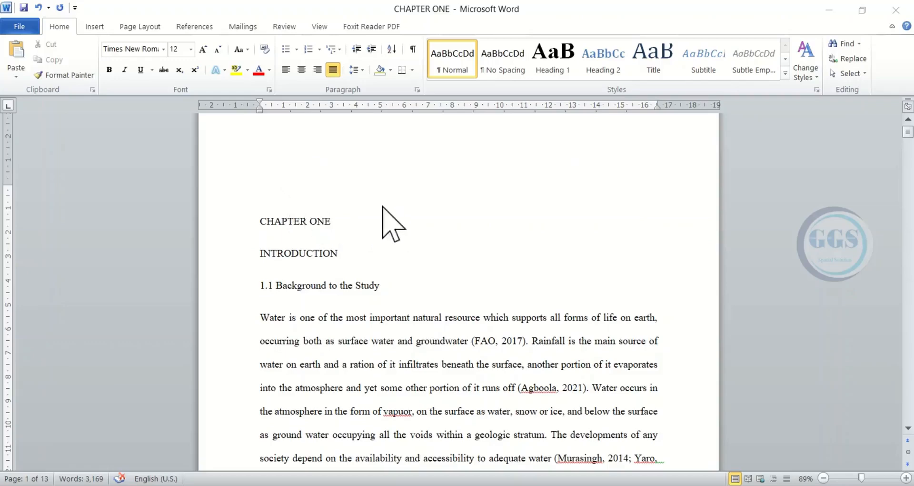
- Insert centred page numbers at the bottom of the pages using the Plain Number 2 design, and return to the body text
scroll(488, 257, "down", 2)
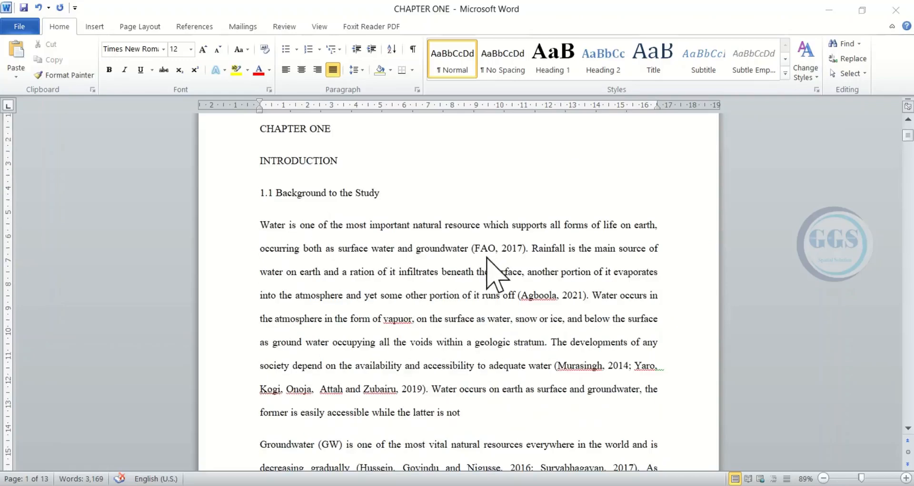
scroll(468, 266, "down", 3)
scroll(467, 285, "down", 1)
scroll(459, 229, "up", 5)
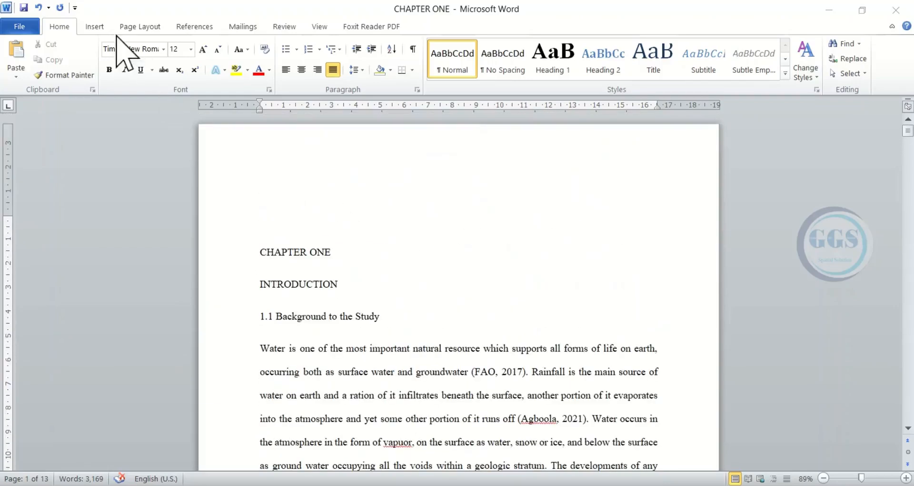
left_click(91, 26)
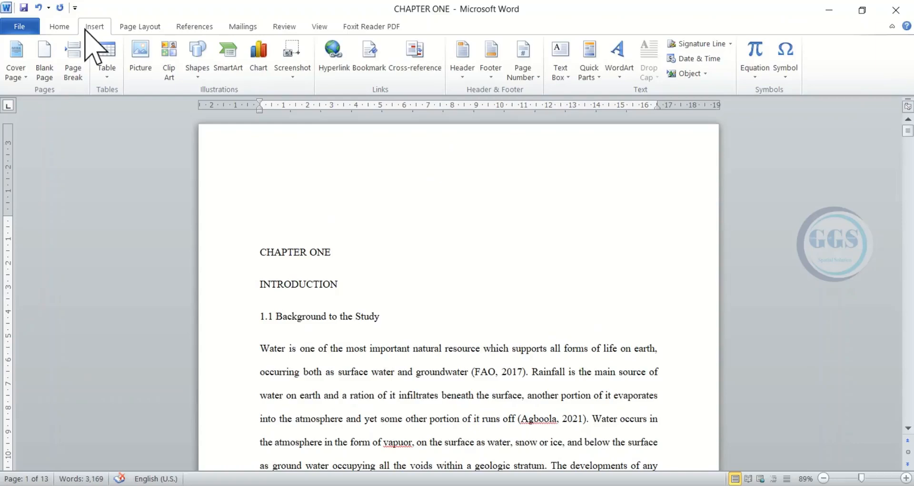
left_click(537, 77)
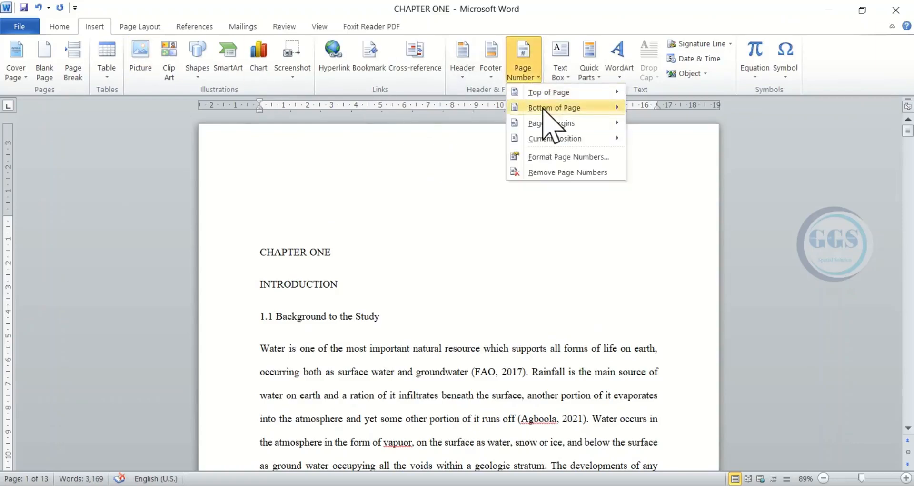
mouse_move(542, 112)
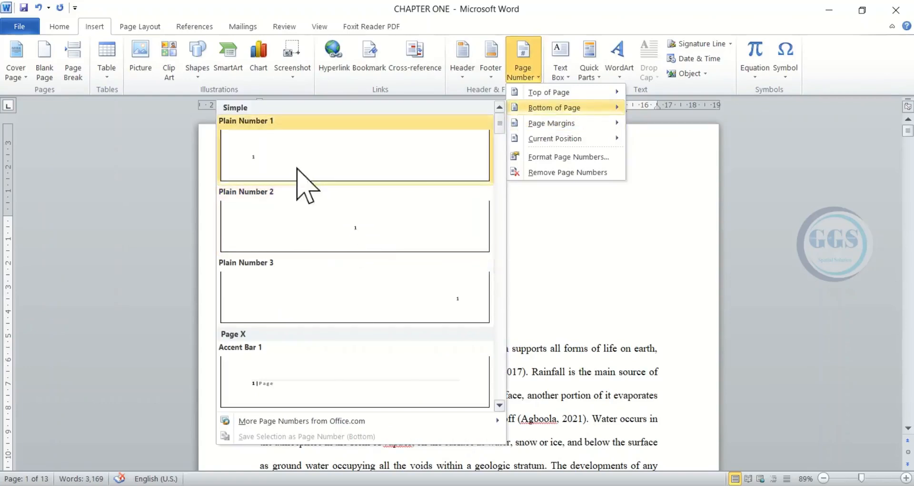
left_click(345, 224)
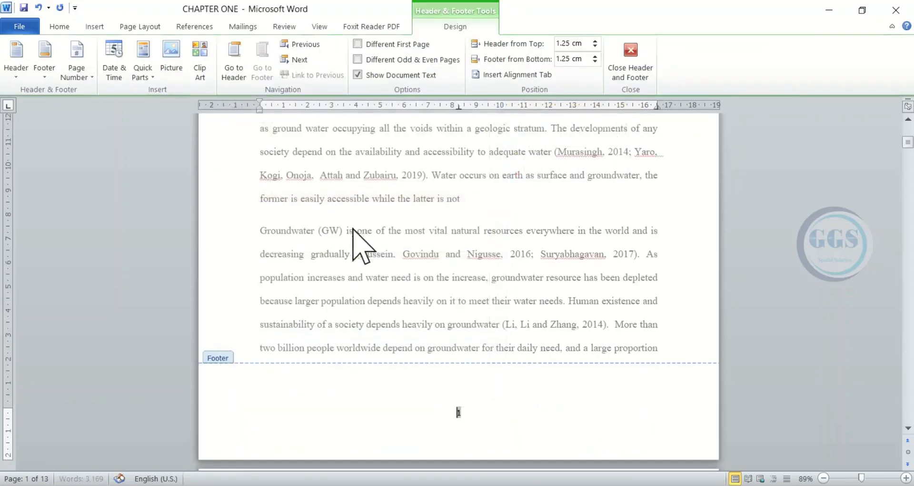
double_click(446, 294)
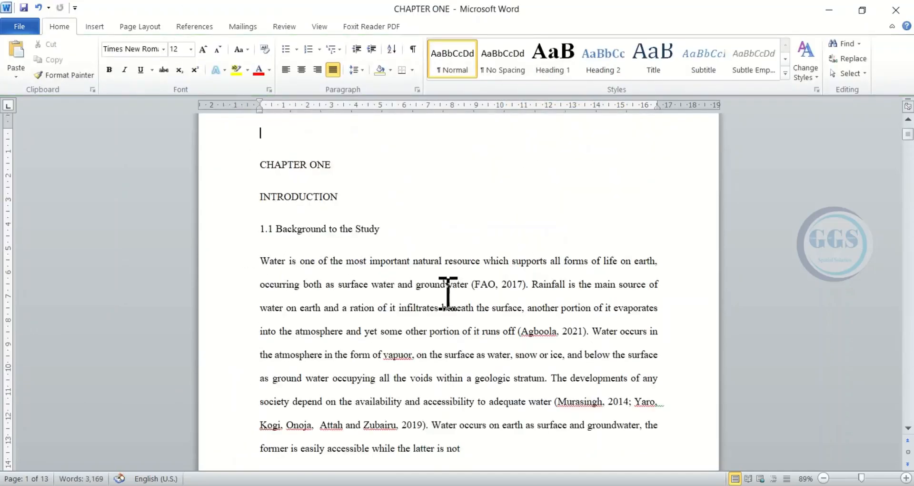
- Apply the Heading 1 style at font size 12 to "CHAPTER ONE", "INTRODUCTION" and "1.1 Background to the Study"
scroll(376, 232, "up", 2)
scroll(375, 233, "down", 8)
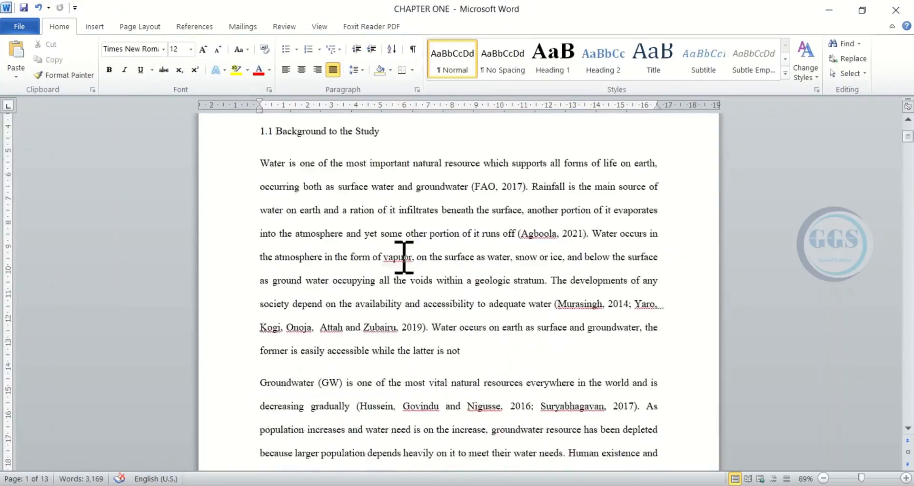
scroll(464, 266, "up", 1)
scroll(461, 233, "up", 7)
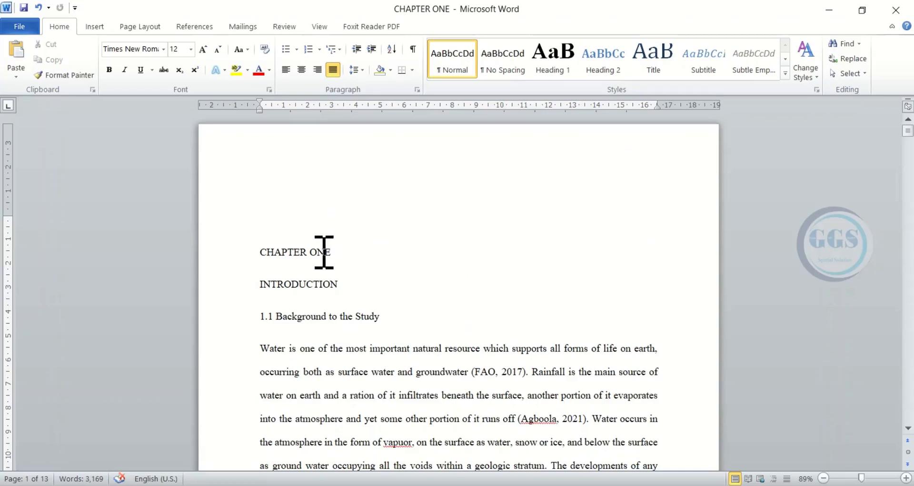
scroll(324, 253, "down", 1)
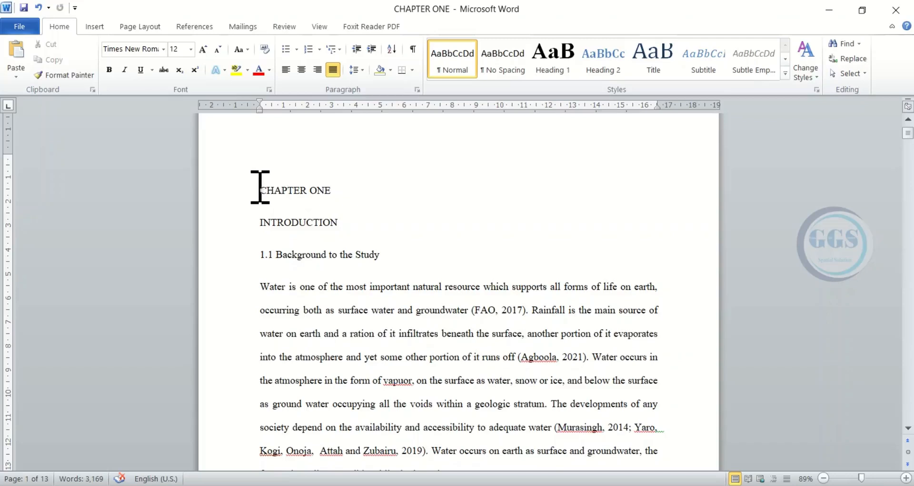
left_click_drag(259, 188, 389, 254)
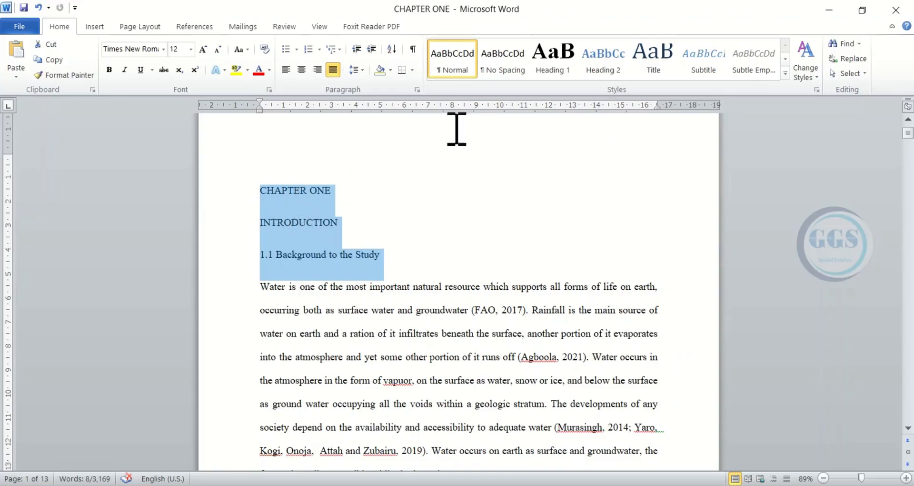
left_click(565, 59)
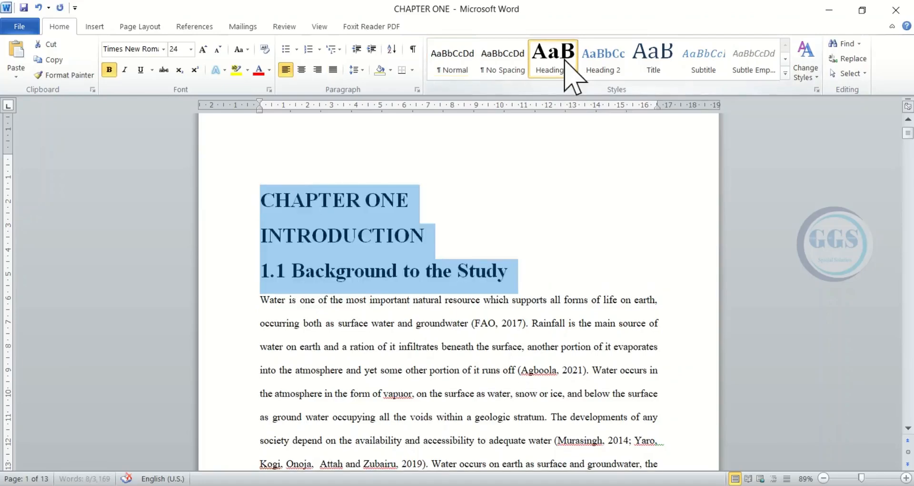
left_click(191, 50)
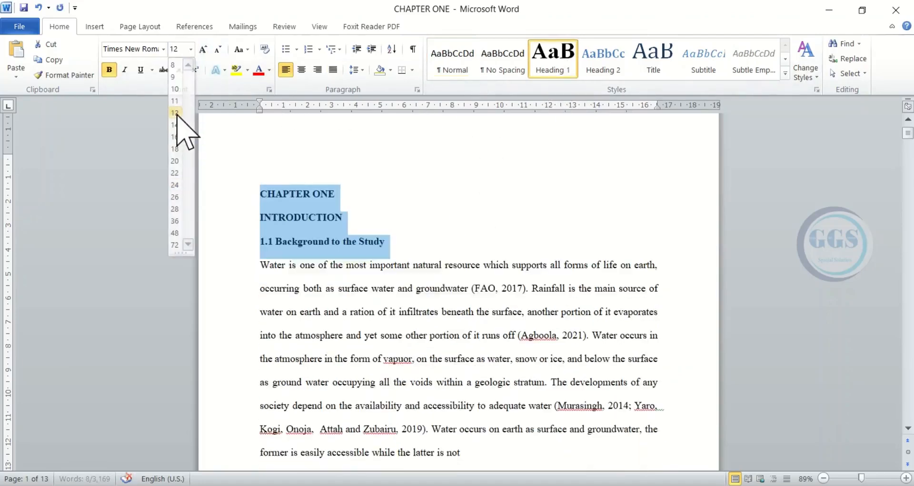
left_click(181, 126)
left_click(382, 251)
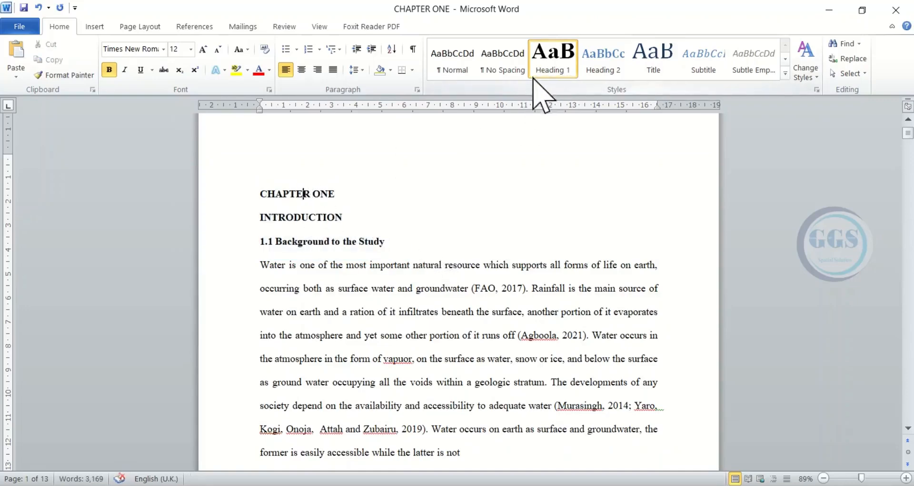
- Apply the Heading 1 style to the section title "1.2 Statement of the Research Problem"
scroll(354, 236, "down", 12)
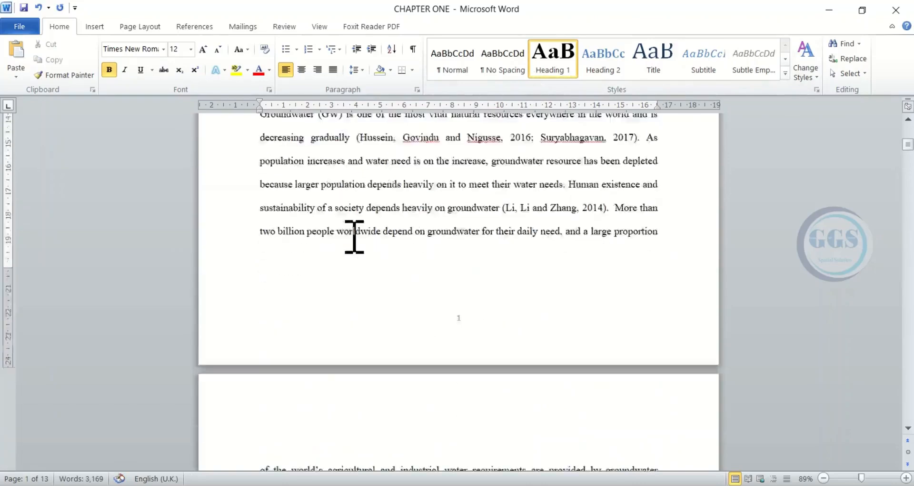
scroll(354, 236, "down", 10)
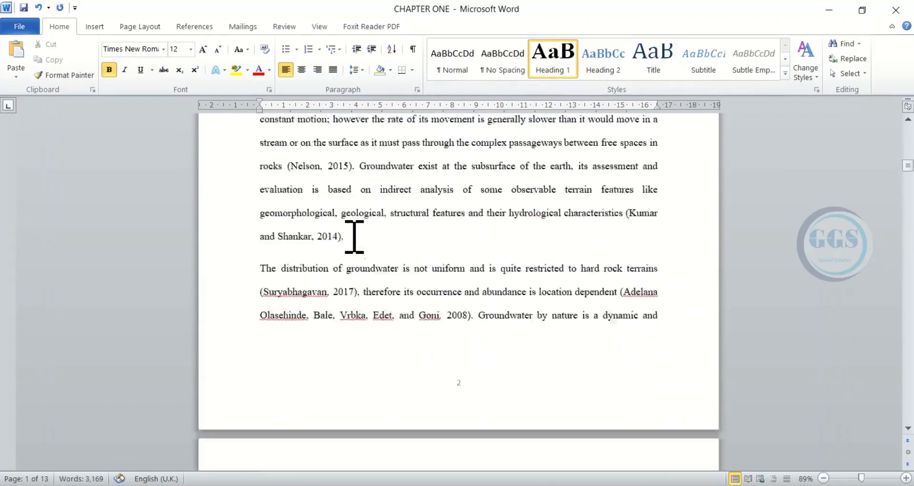
scroll(355, 237, "down", 12)
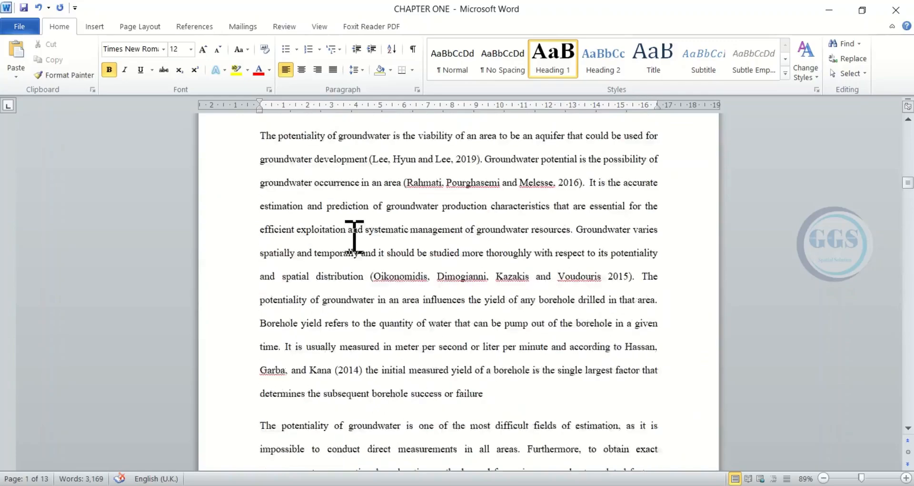
scroll(355, 236, "down", 12)
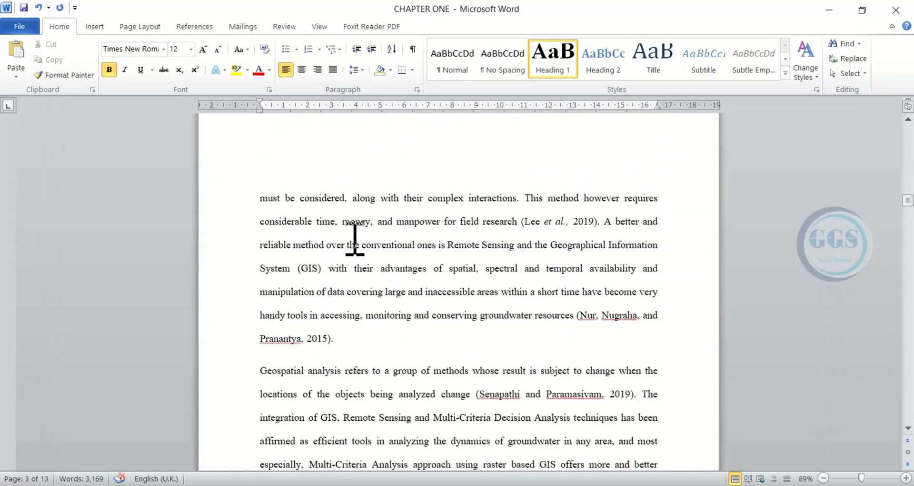
scroll(356, 241, "down", 15)
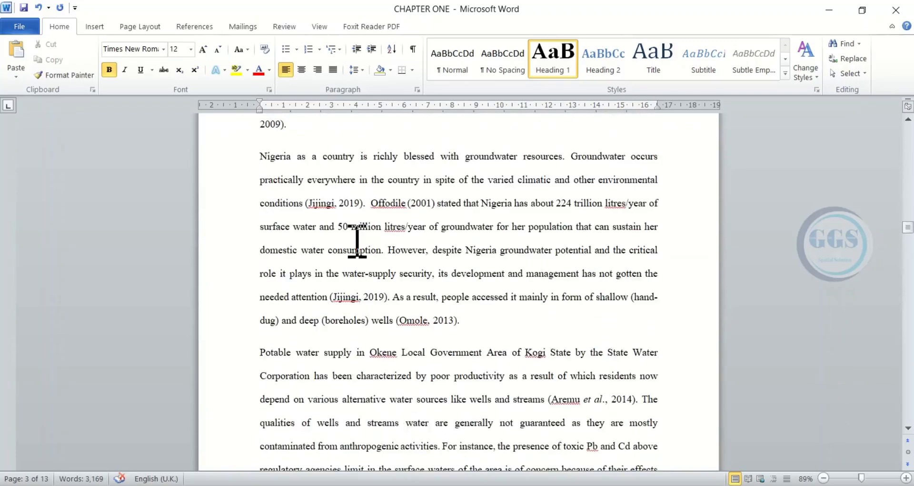
scroll(356, 240, "down", 6)
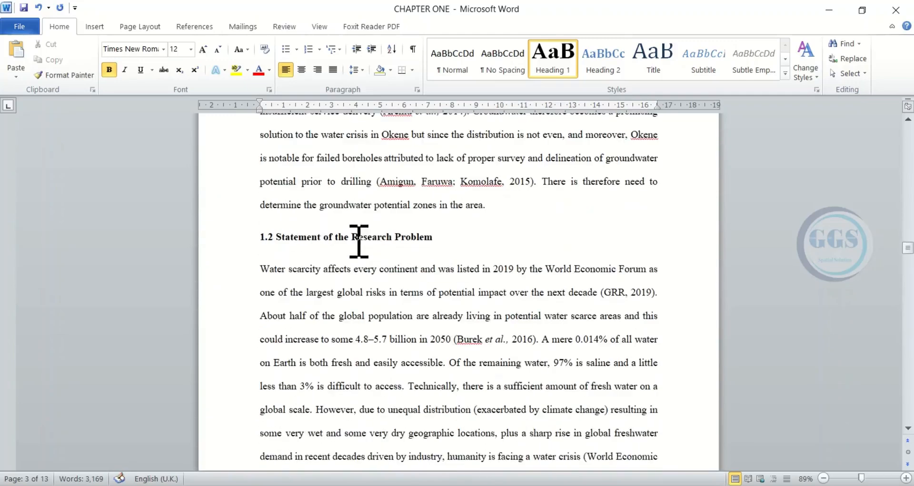
left_click(329, 244)
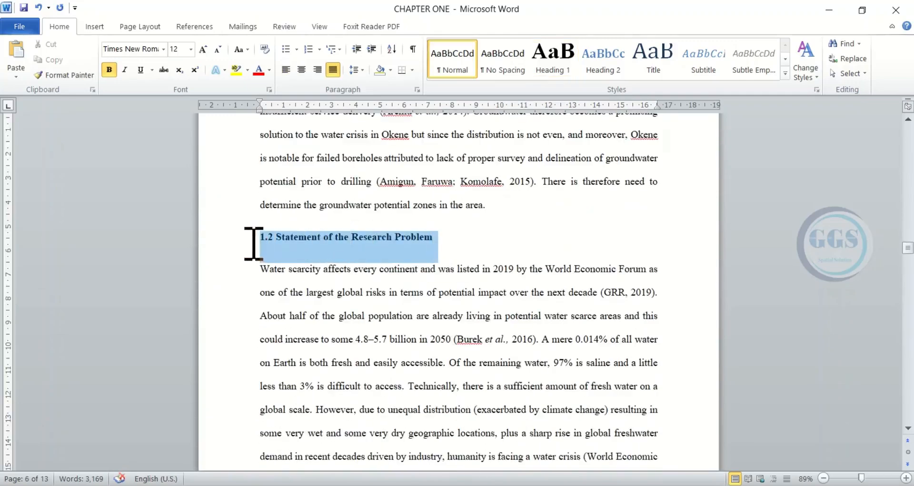
left_click(553, 65)
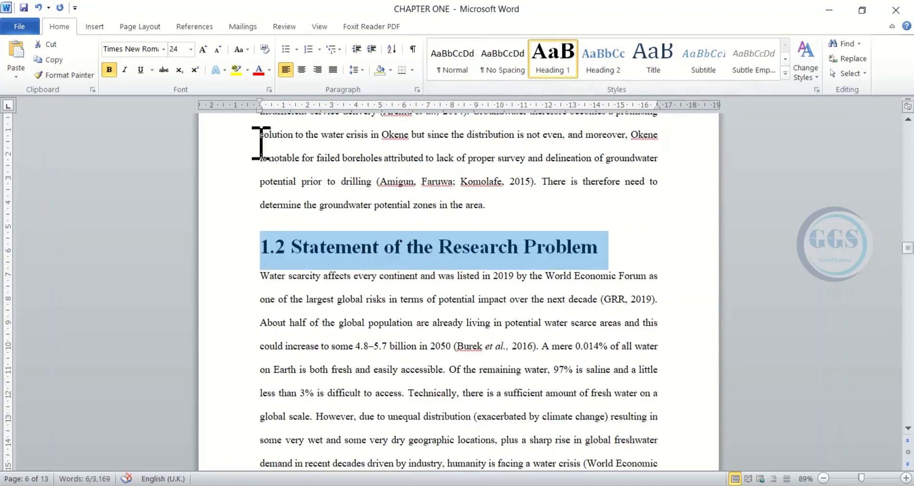
- Apply the Heading 1 style to the section title "1.3 Aim and objectives" and set its font size to 12
scroll(381, 244, "down", 10)
scroll(379, 244, "down", 20)
scroll(388, 244, "down", 20)
scroll(388, 251, "down", 20)
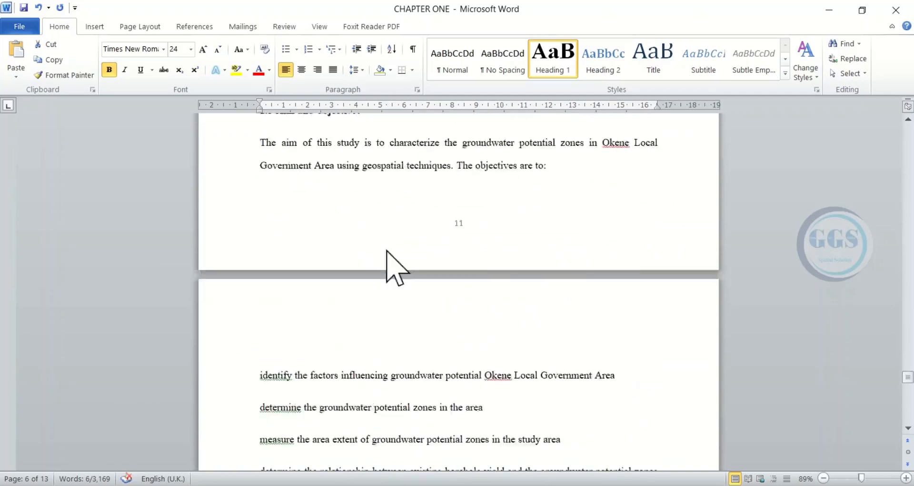
scroll(386, 251, "up", 2)
left_click_drag(376, 236, 257, 233)
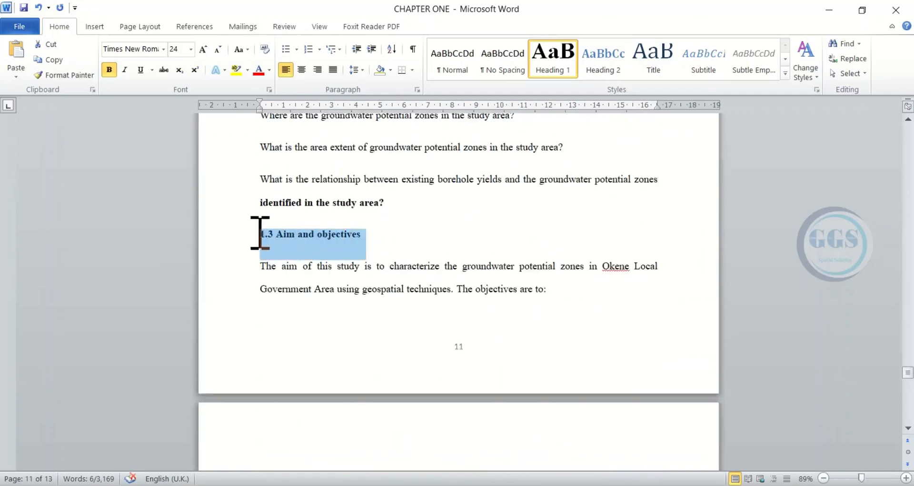
left_click(564, 64)
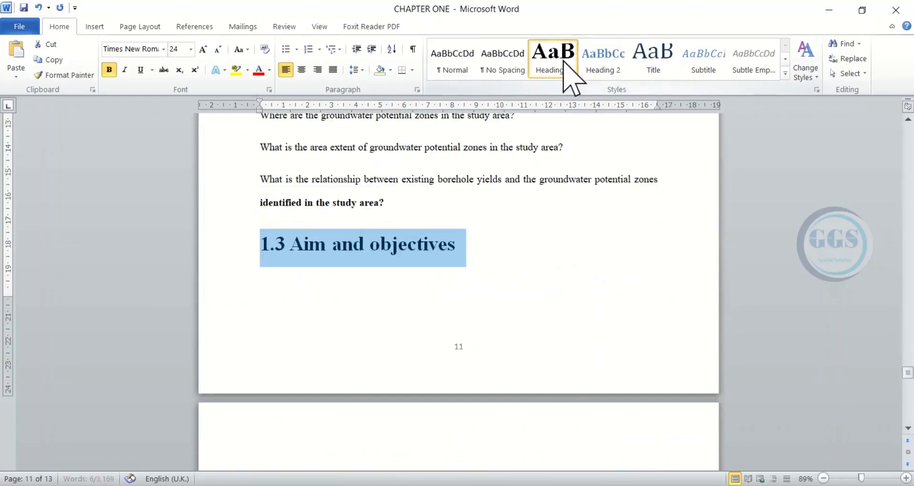
left_click(407, 203)
left_click_drag(471, 247, 251, 247)
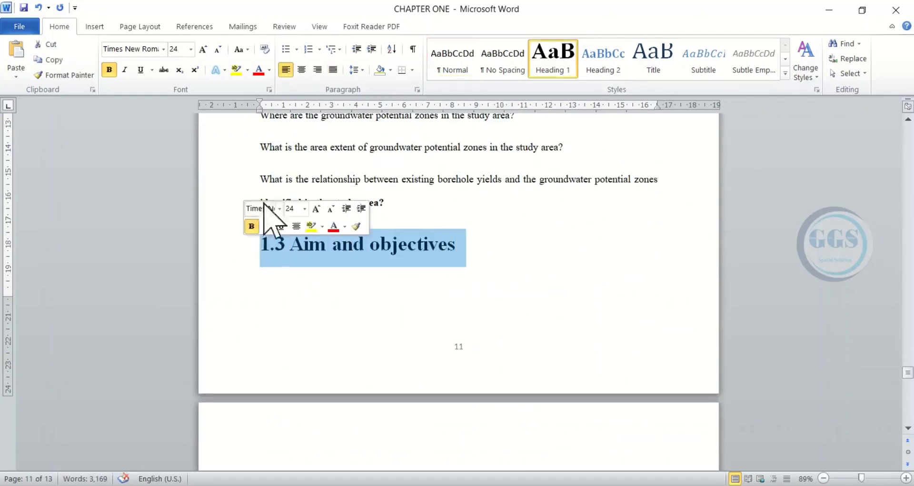
left_click(191, 49)
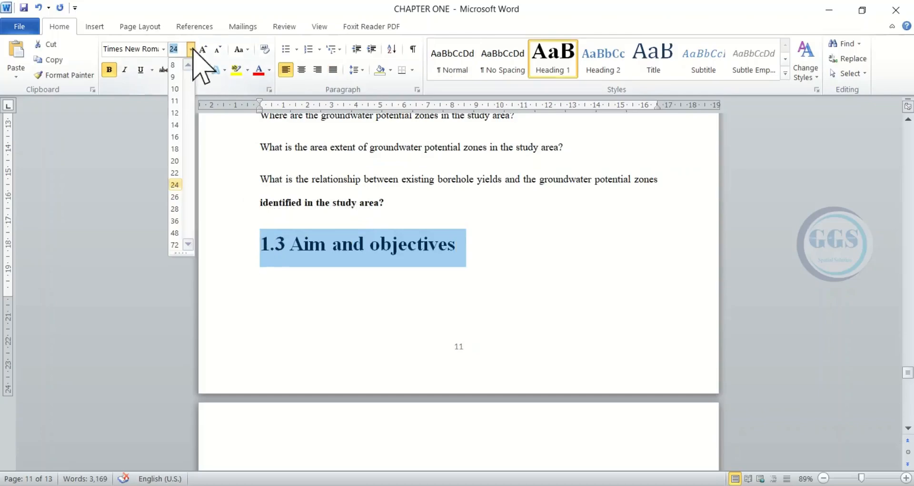
left_click(177, 113)
- Apply the Heading 1 style to the section title "1.4 Scope of the study" and set its font size to 12
scroll(384, 249, "down", 10)
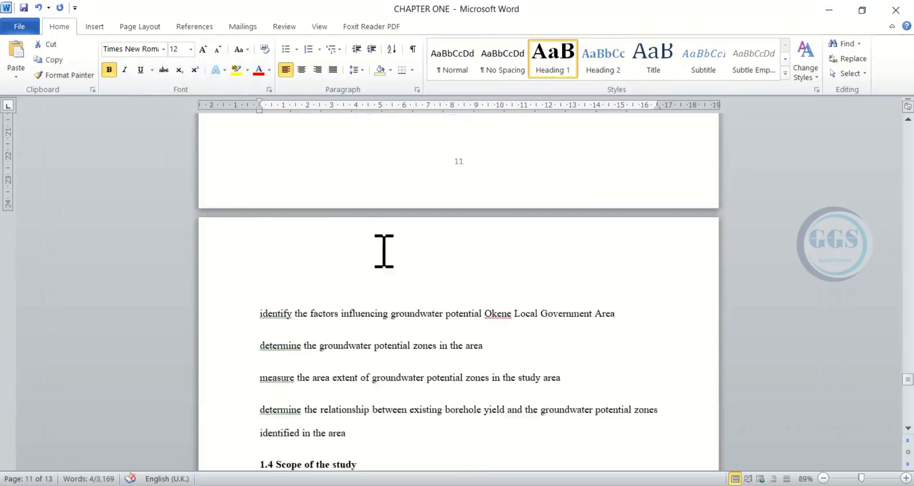
left_click_drag(367, 190, 245, 188)
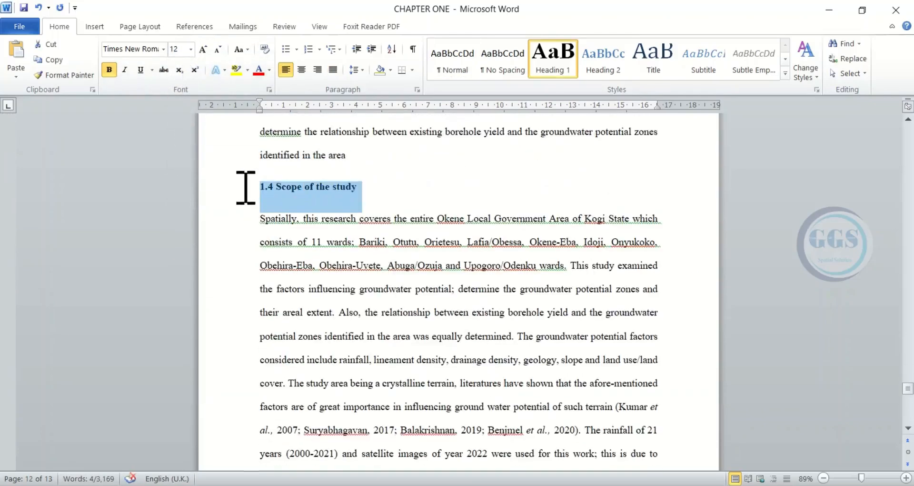
left_click(550, 72)
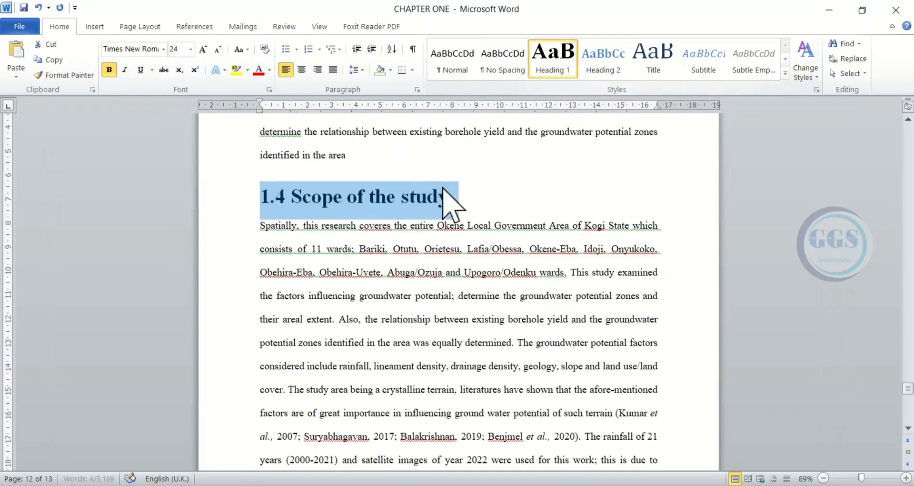
left_click(190, 49)
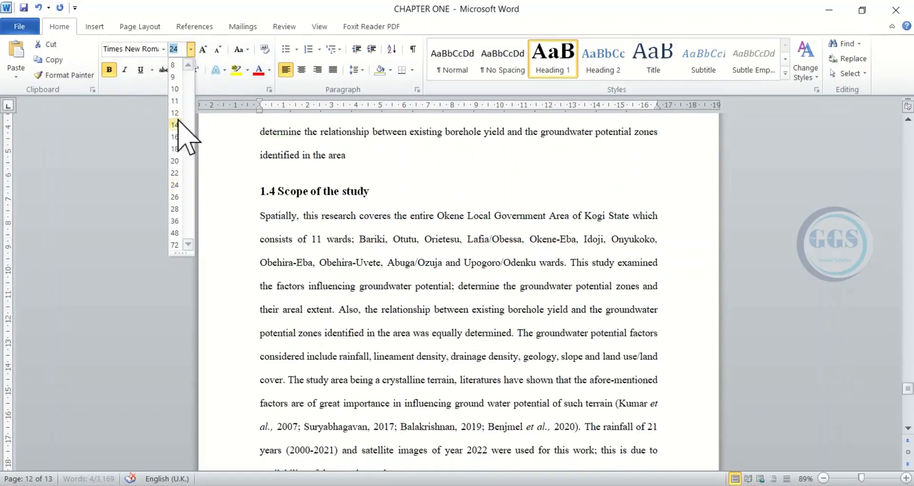
left_click(175, 113)
- Apply the Heading 1 style to the section title "1.5 Justification for the study" and set its font size to 12
scroll(445, 281, "down", 3)
scroll(445, 281, "down", 5)
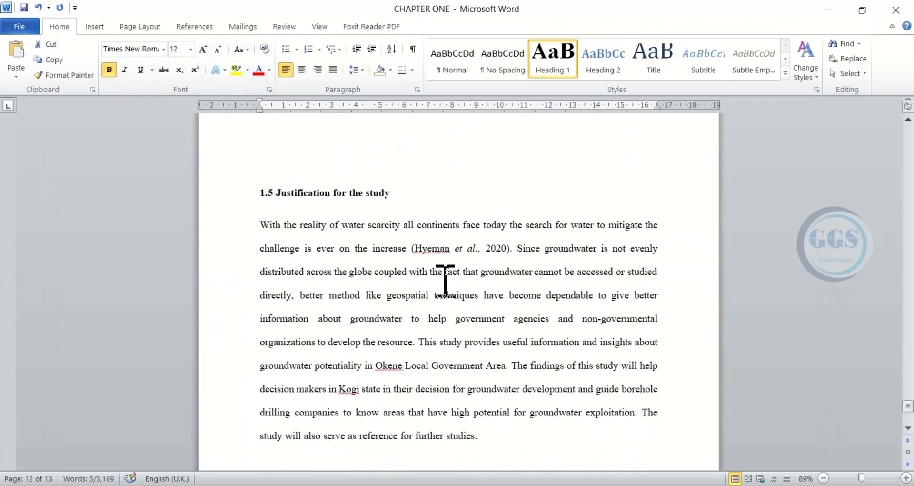
left_click_drag(394, 196, 253, 197)
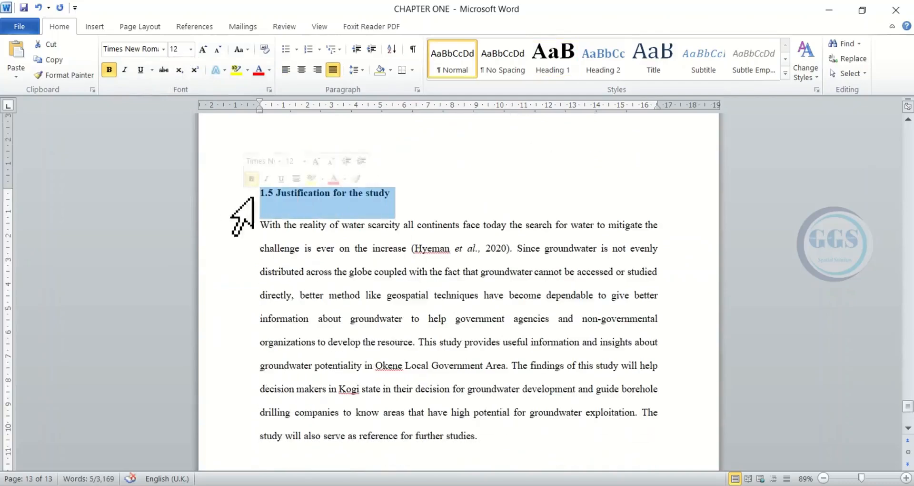
left_click(551, 67)
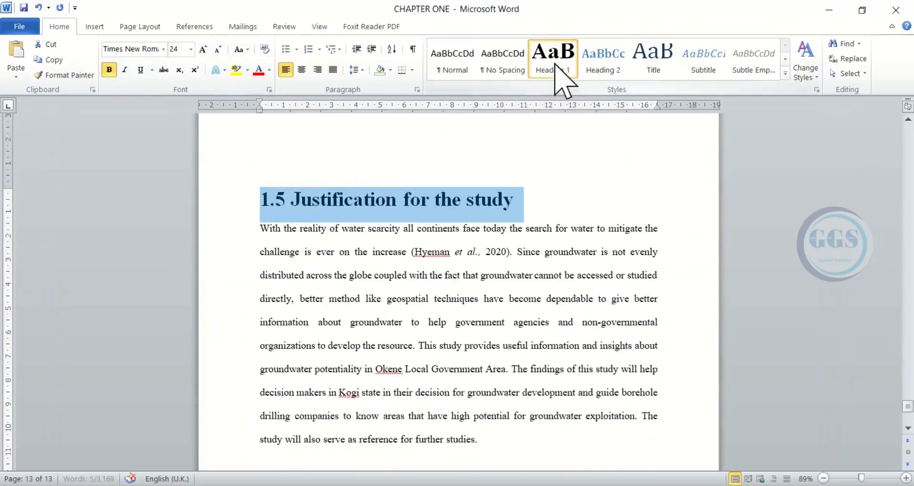
left_click(190, 49)
left_click(175, 113)
- Insert an Automatic Table 1 table of contents on the blank line above "CHAPTER ONE" at the start of the document
scroll(379, 241, "down", 7)
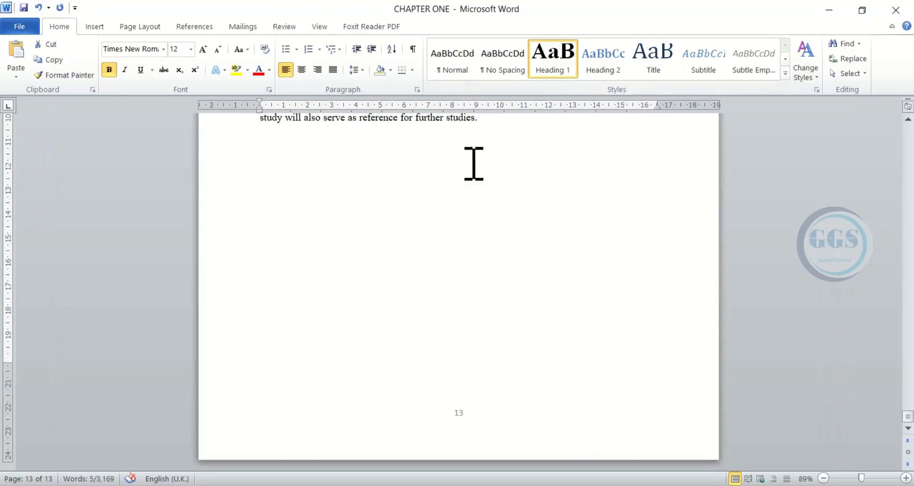
scroll(450, 240, "up", 3)
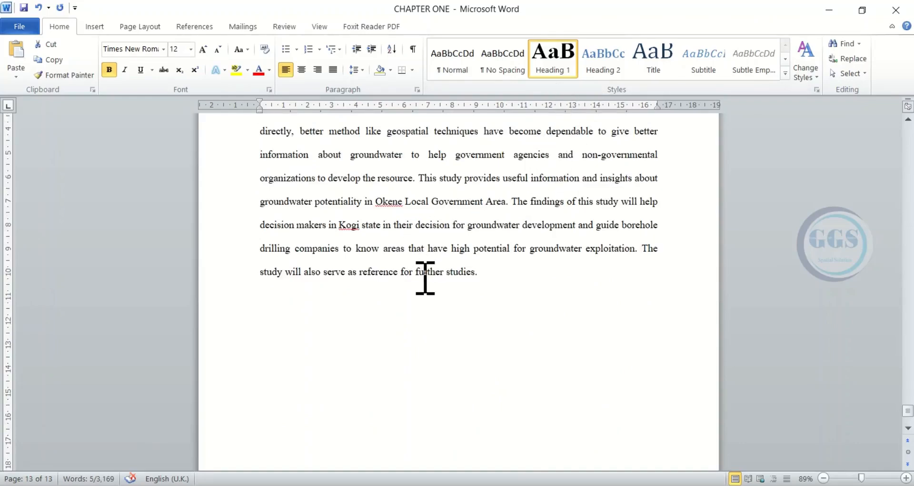
scroll(422, 276, "up", 7)
scroll(422, 277, "up", 3)
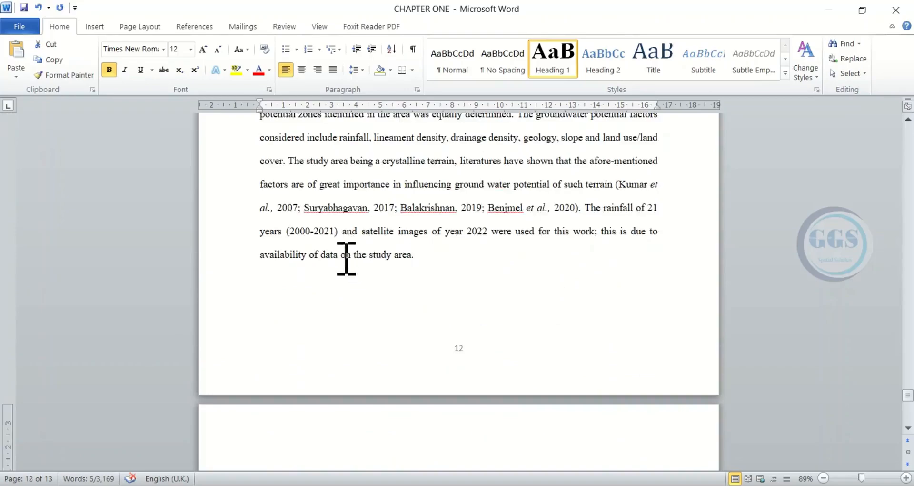
scroll(403, 260, "up", 10)
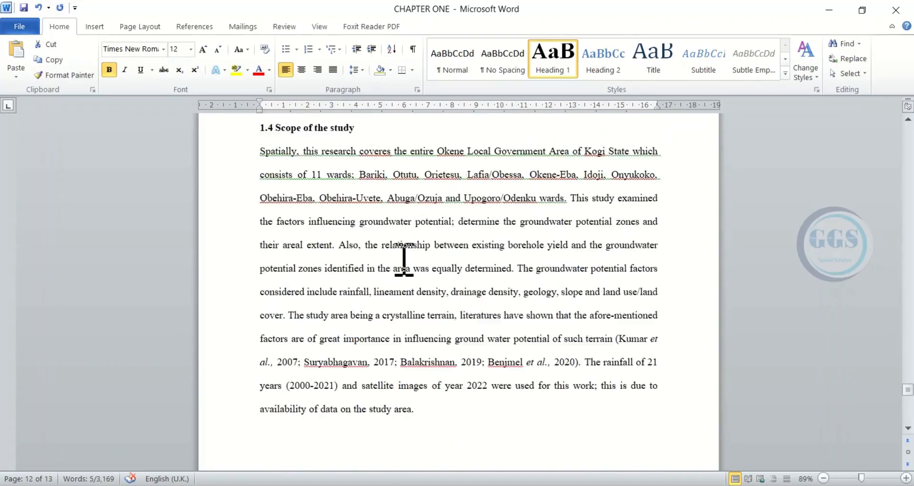
scroll(342, 286, "up", 15)
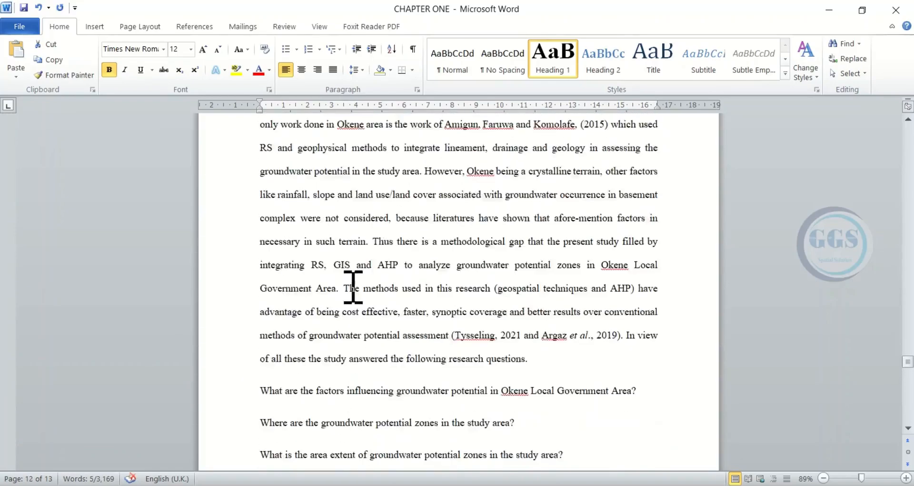
left_click_drag(908, 352, 890, 133)
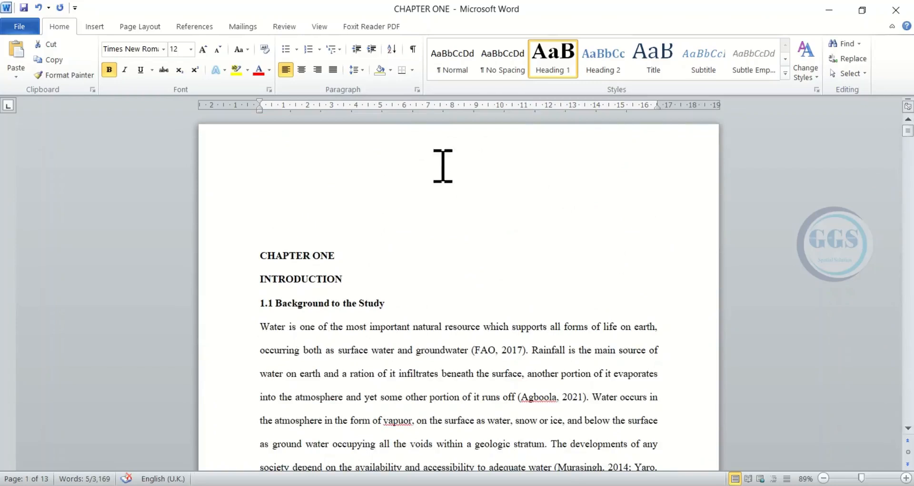
left_click(268, 217)
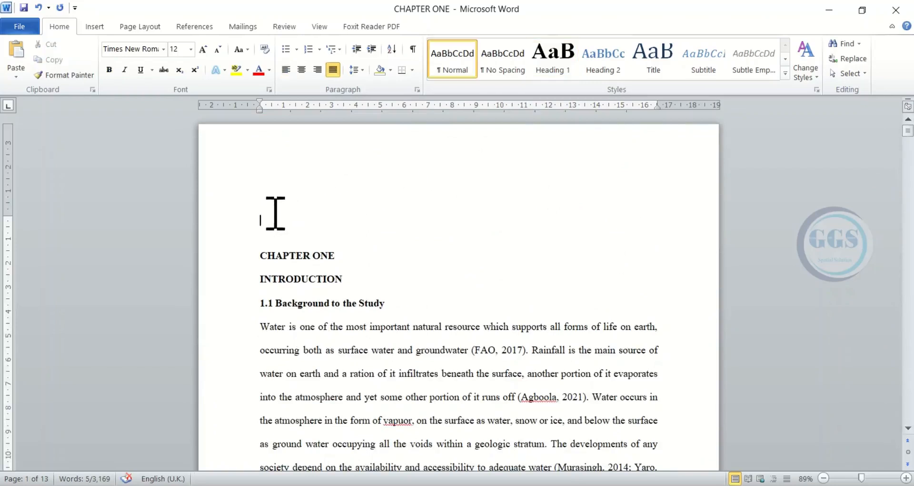
left_click(196, 27)
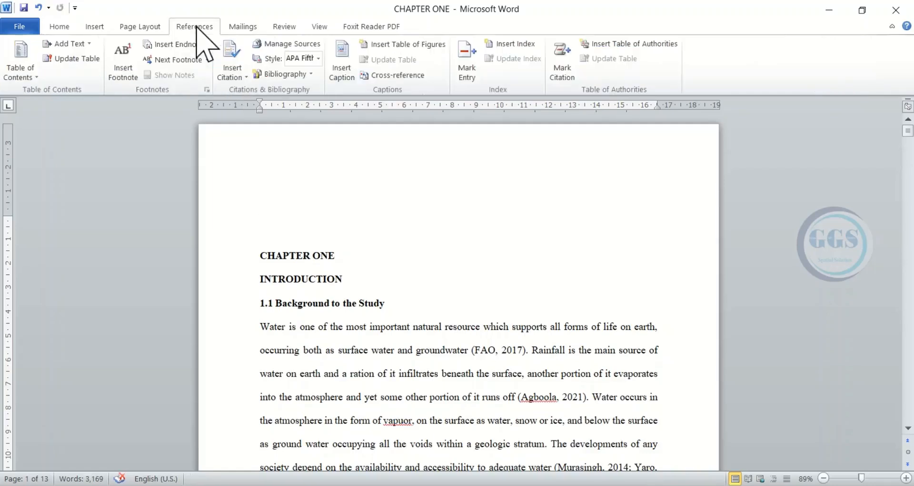
left_click(38, 81)
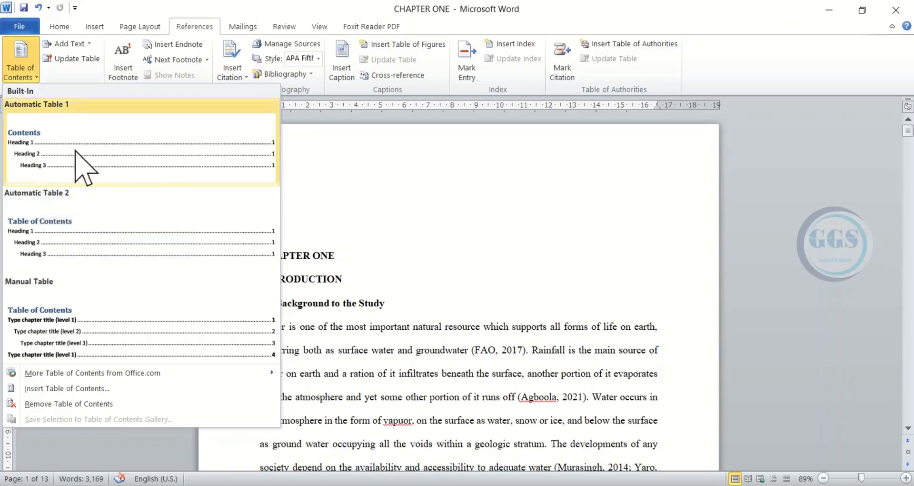
left_click(89, 150)
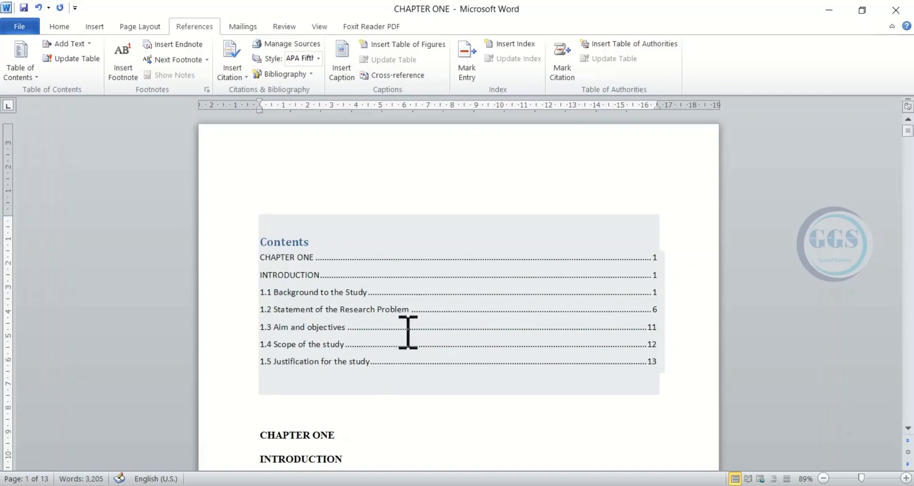
- Replace the table of contents with a version whose tab leader is set to (none)
scroll(408, 332, "down", 1)
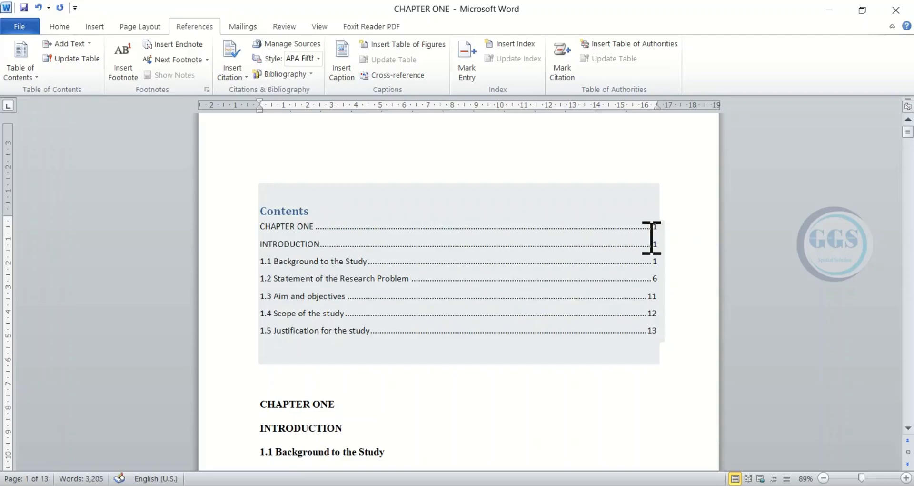
left_click(317, 220)
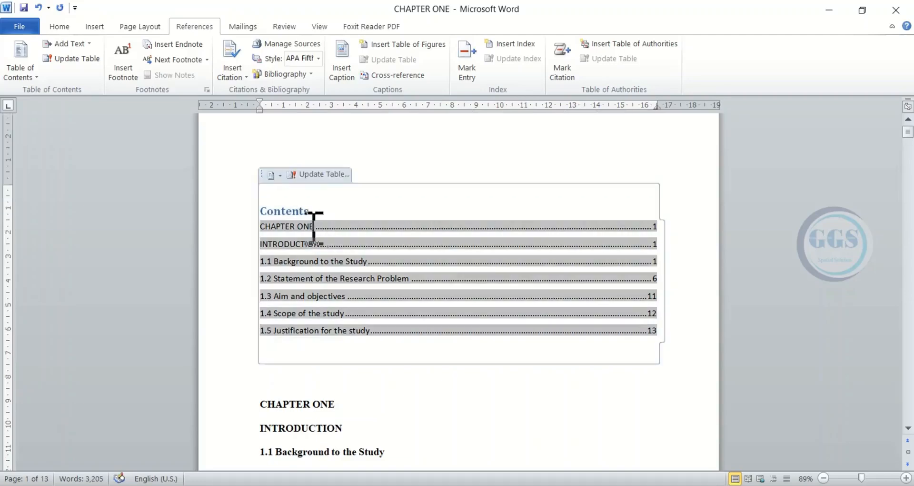
left_click(35, 75)
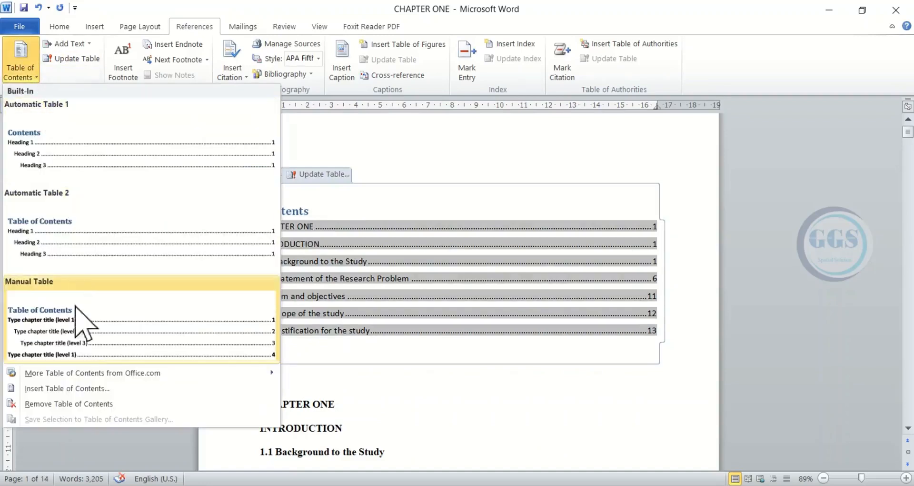
left_click(71, 388)
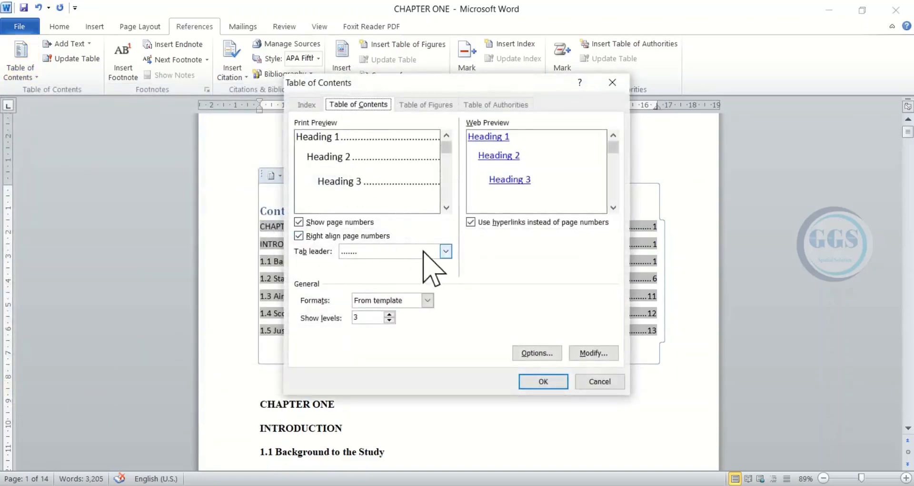
left_click(446, 251)
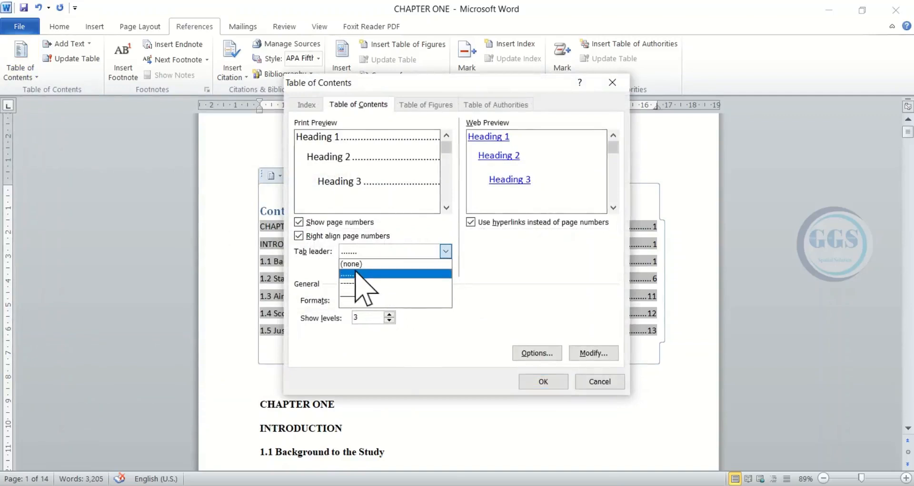
left_click(395, 263)
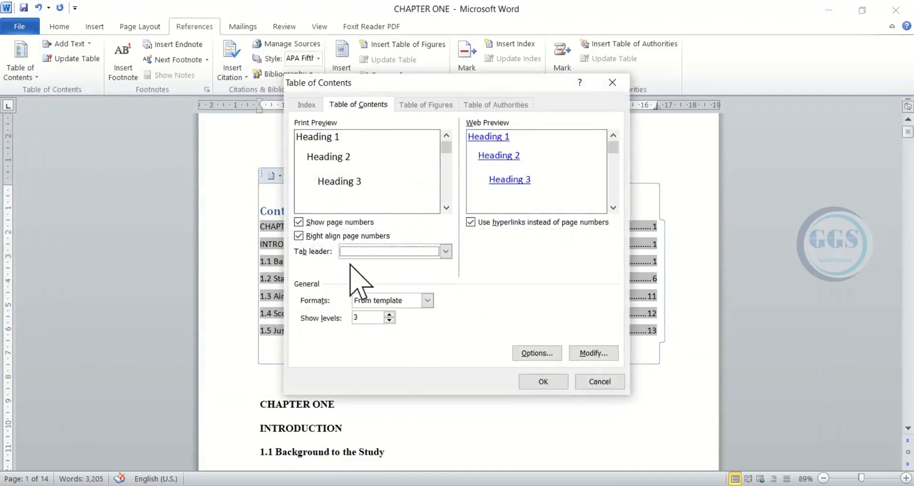
left_click(542, 381)
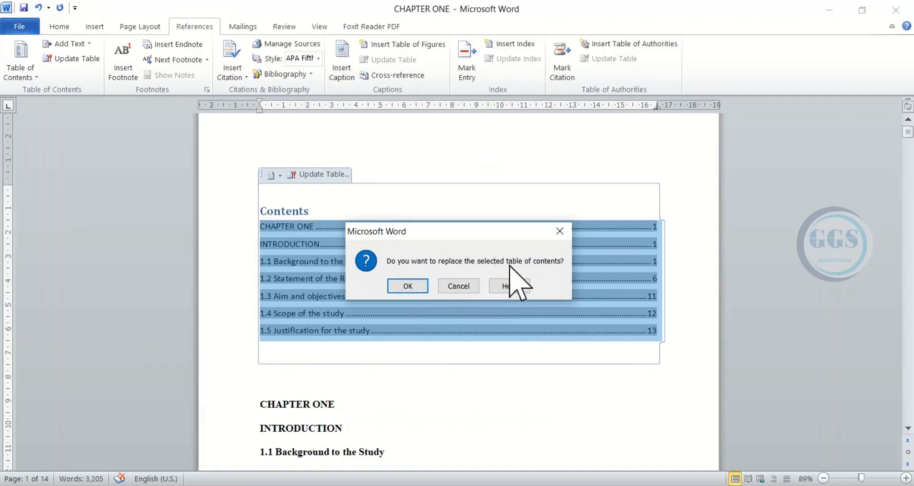
left_click(413, 285)
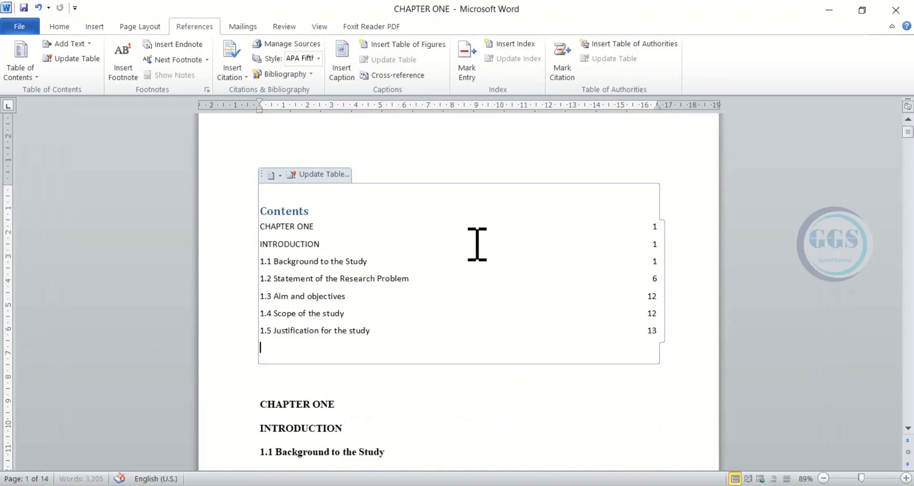
left_click(725, 270)
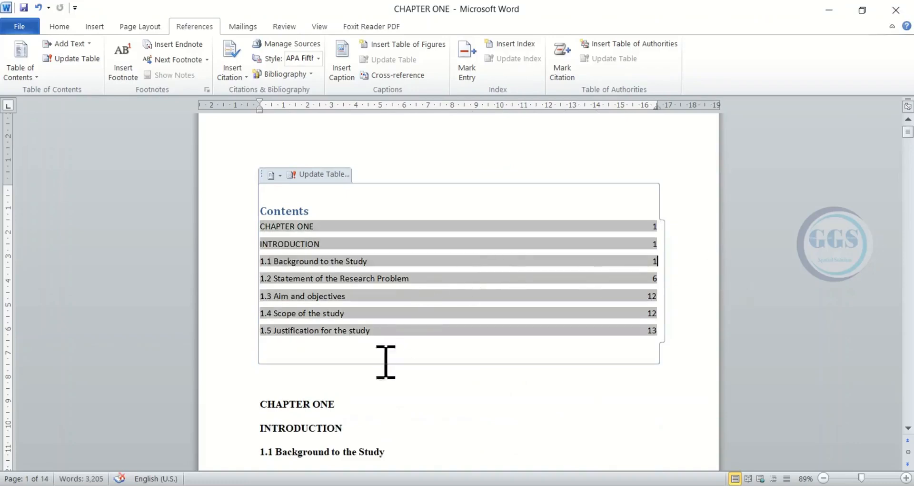
- Update the entire table of contents, including headings and page numbers, and leave the table by placing the cursor after the "CHAPTER ONE" heading
scroll(384, 362, "down", 2)
scroll(378, 367, "up", 2)
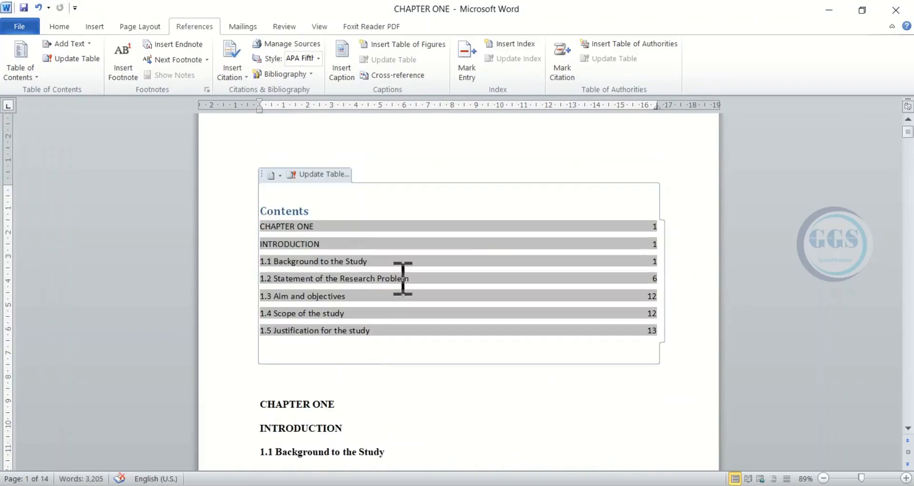
scroll(385, 353, "down", 7)
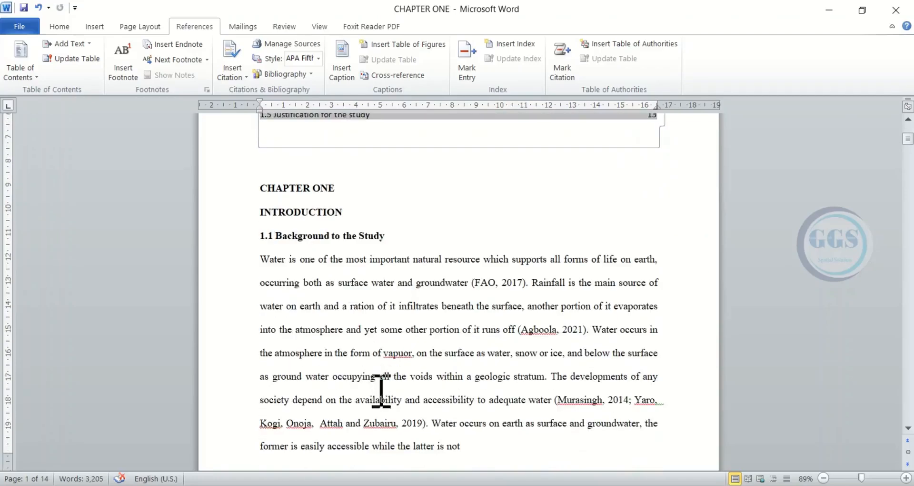
scroll(378, 376, "down", 2)
scroll(394, 310, "up", 3)
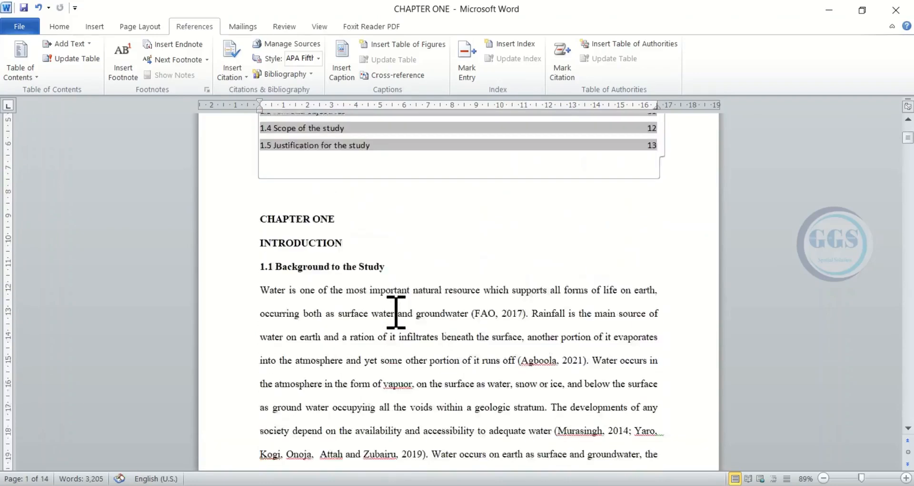
scroll(396, 312, "up", 1)
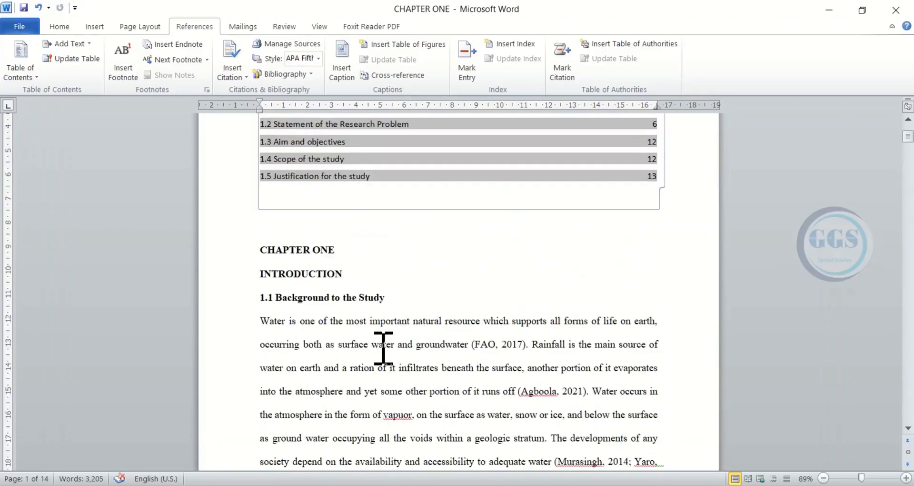
scroll(384, 348, "up", 5)
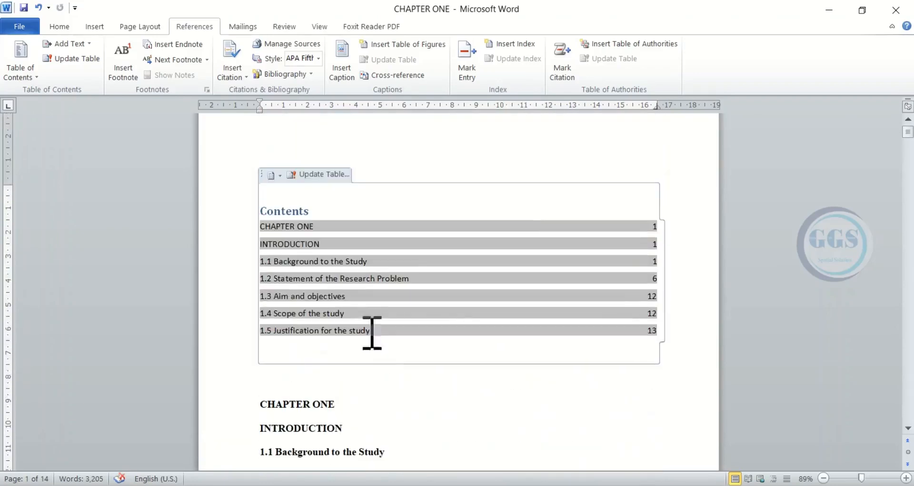
left_click(317, 174)
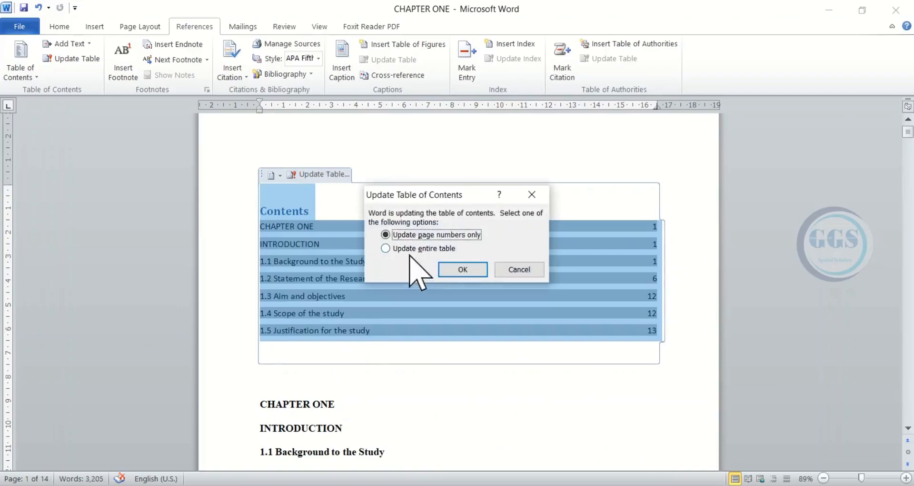
left_click(387, 248)
left_click(460, 270)
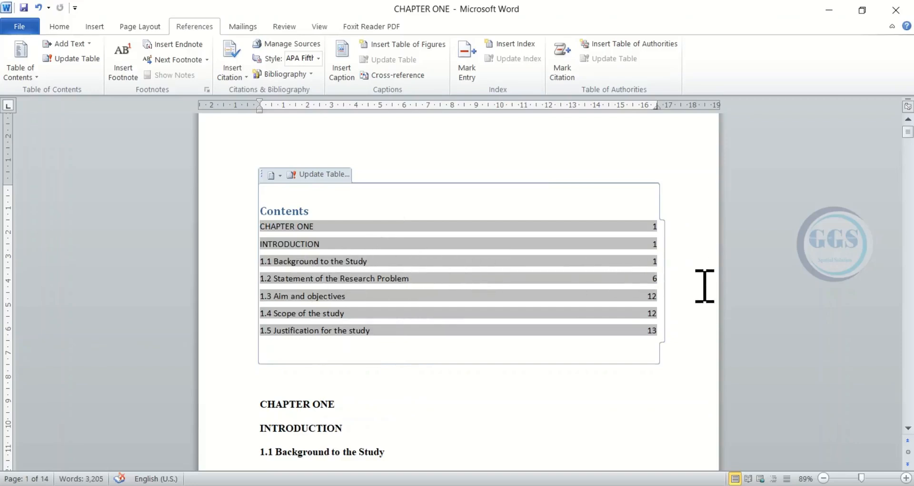
scroll(388, 279, "down", 1)
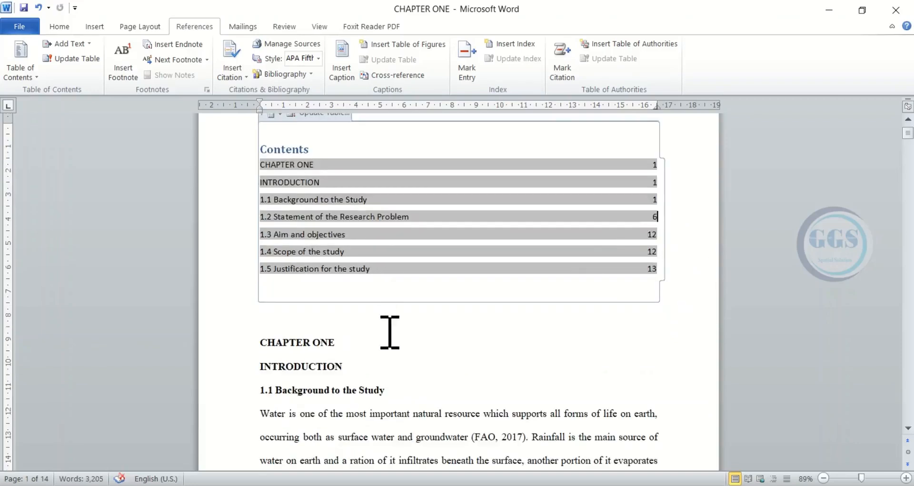
left_click(376, 350)
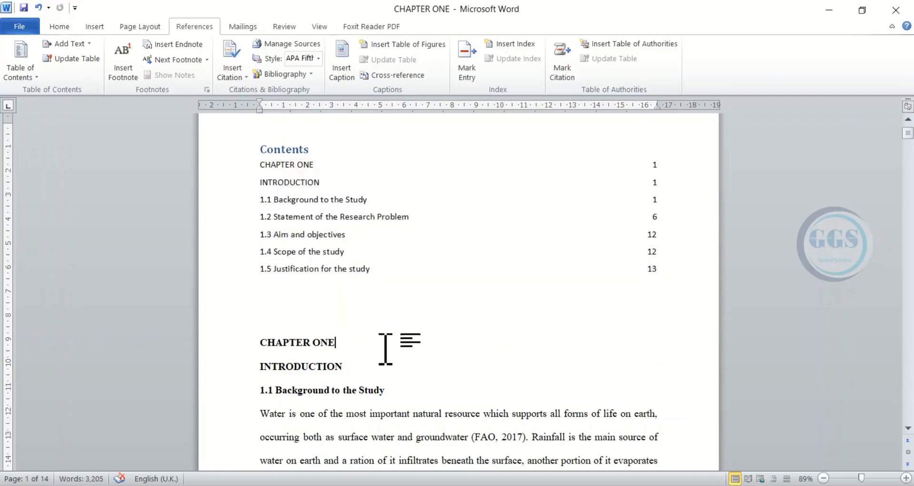